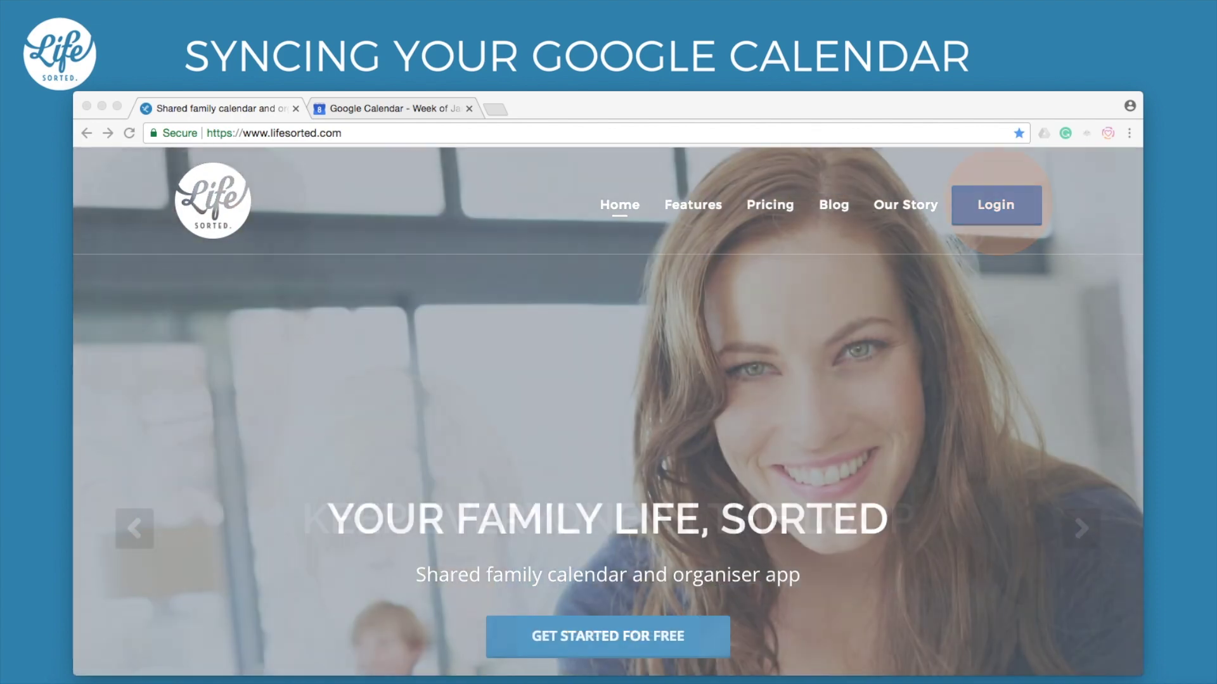
# Sign in to the Burgess family calendar for 8–14 Jan 2018 and bookmark it to the Bookmarks Bar
pyautogui.click(996, 204)
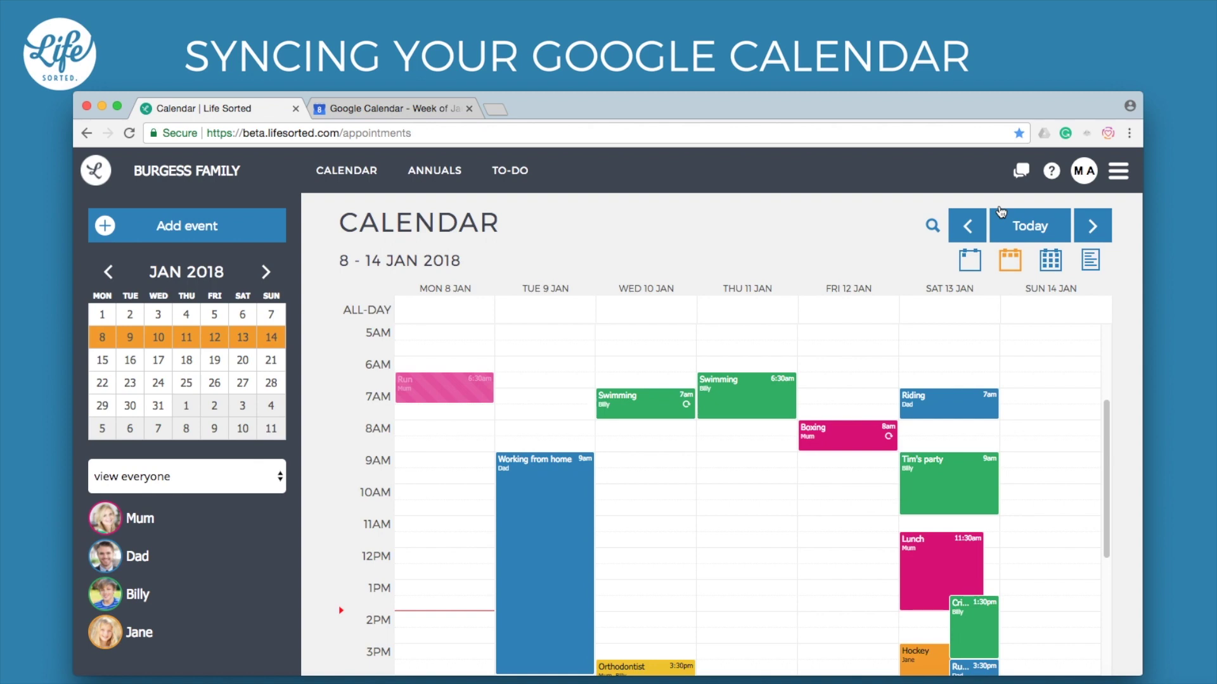
pyautogui.click(1020, 137)
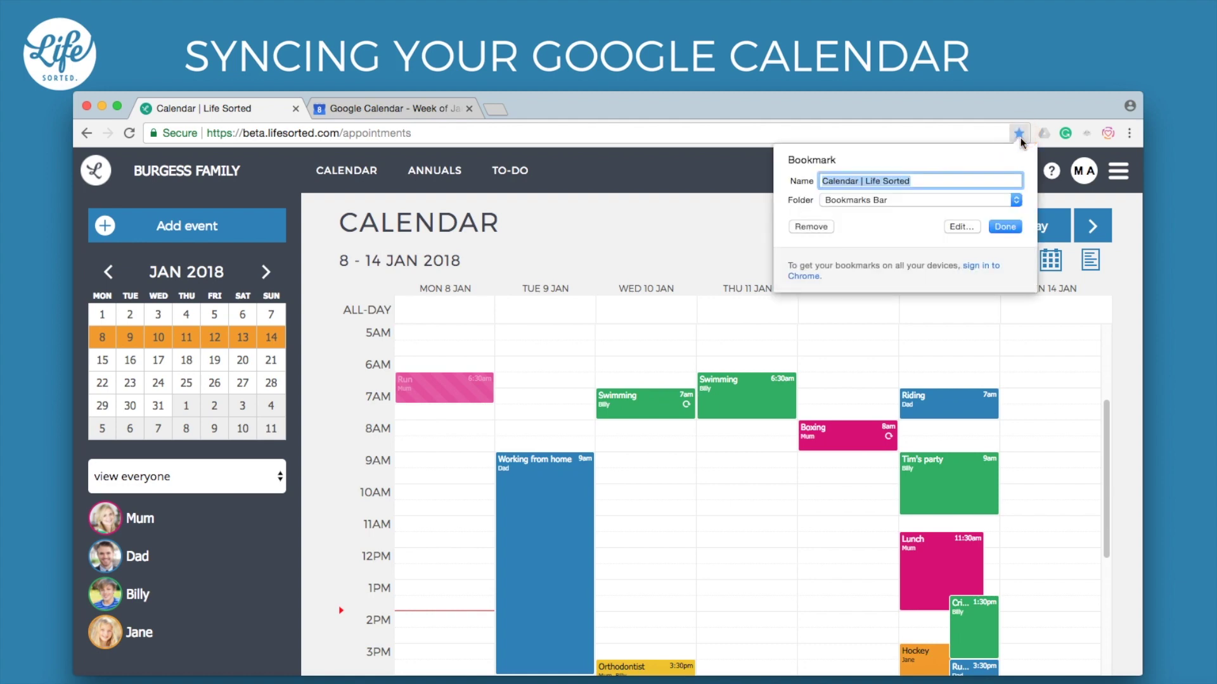
pyautogui.click(1006, 228)
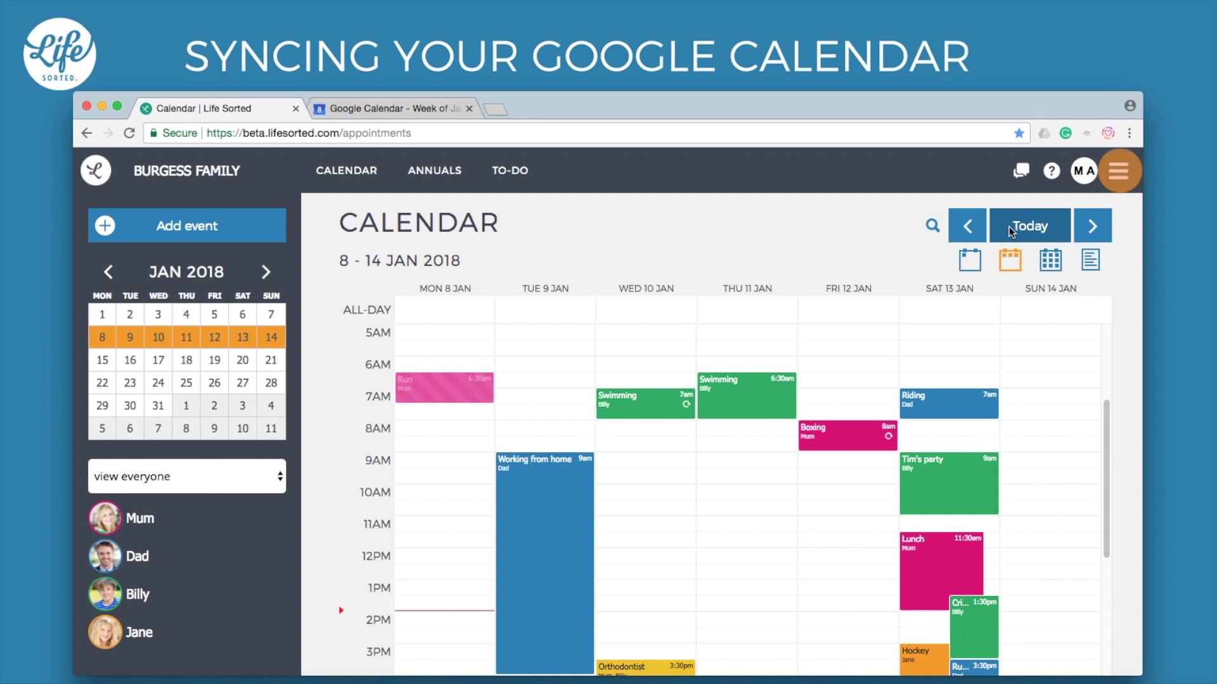
# Start importing a new other calendar named Work
pyautogui.click(1118, 180)
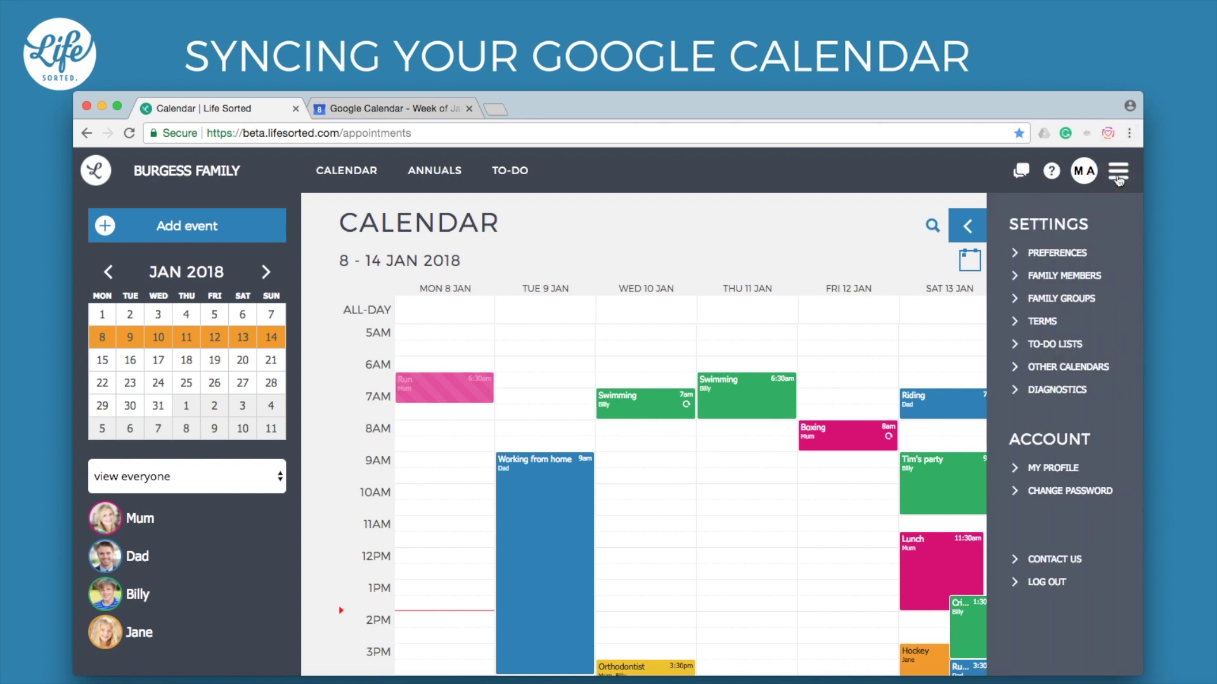
pyautogui.click(1006, 373)
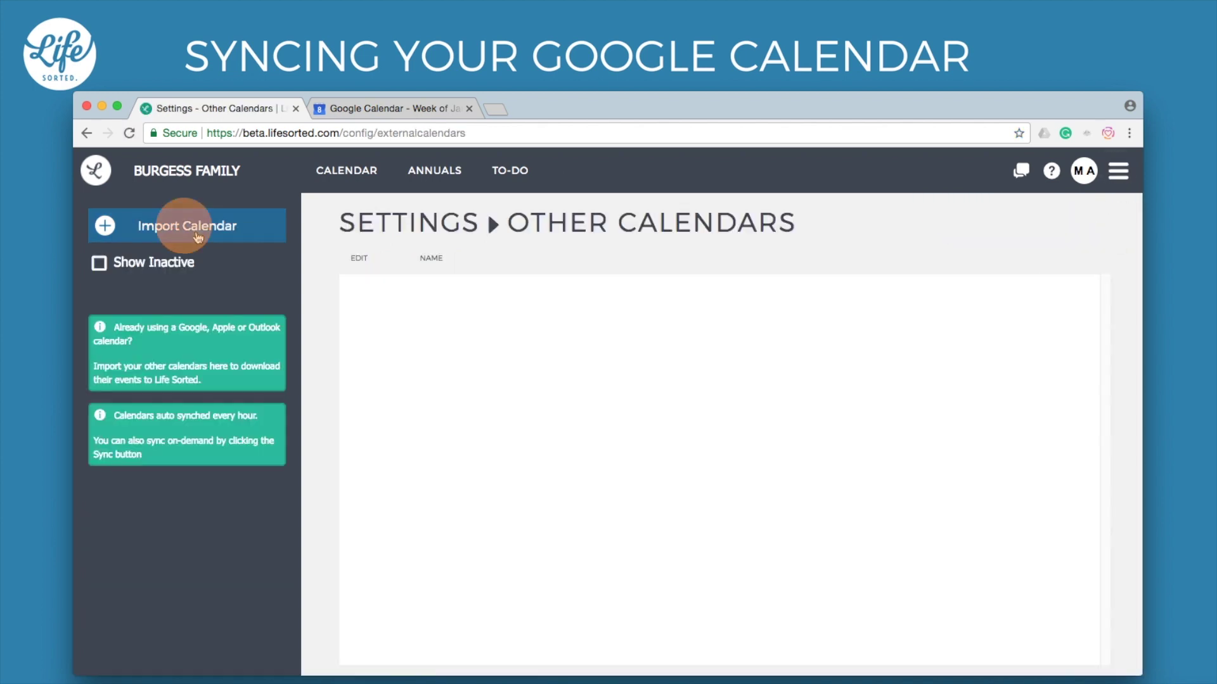
pyautogui.click(197, 234)
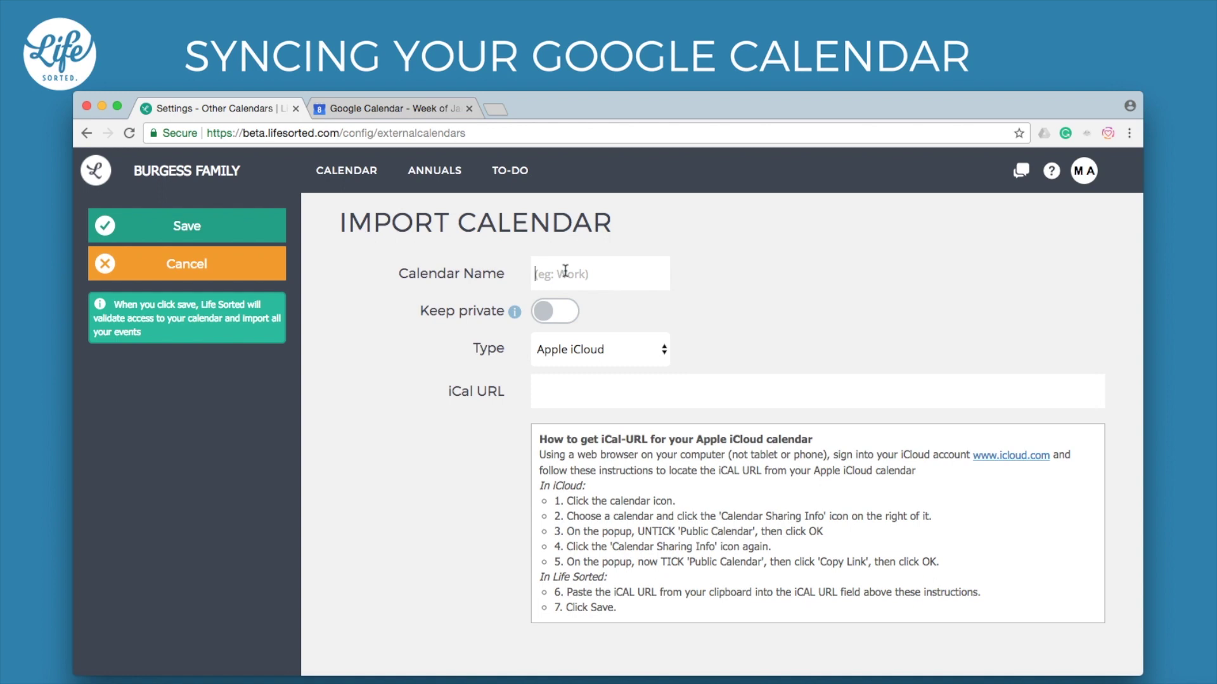
pyautogui.write('Work')
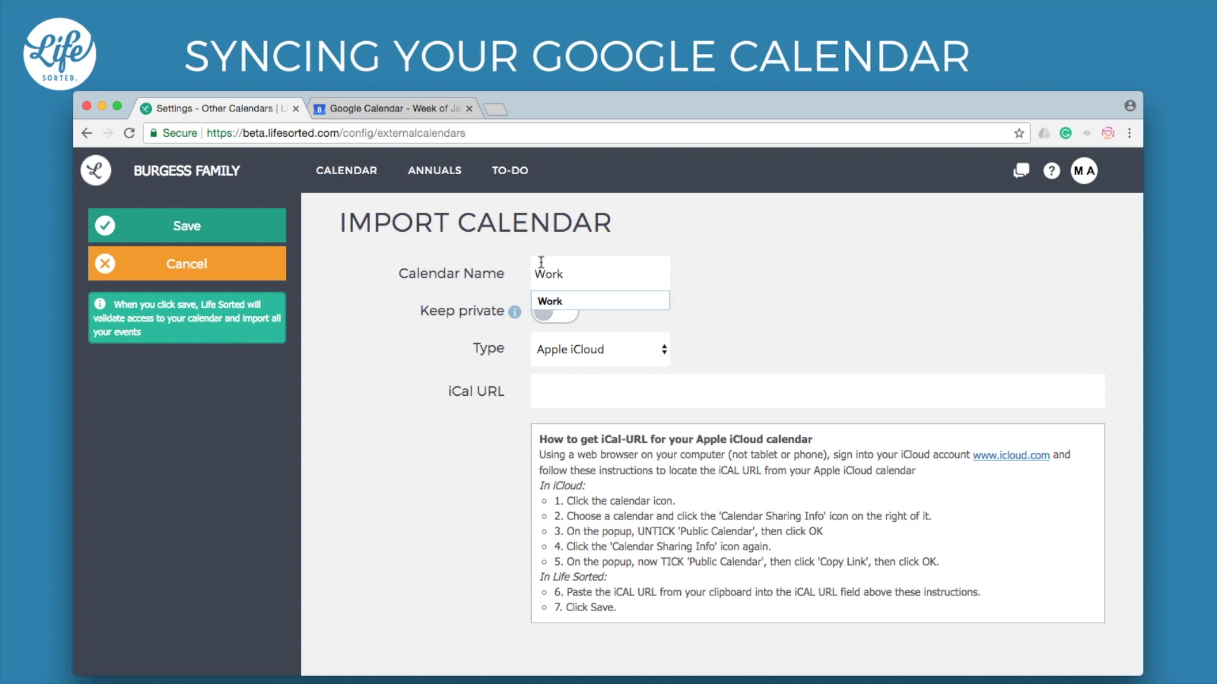
pyautogui.click(552, 301)
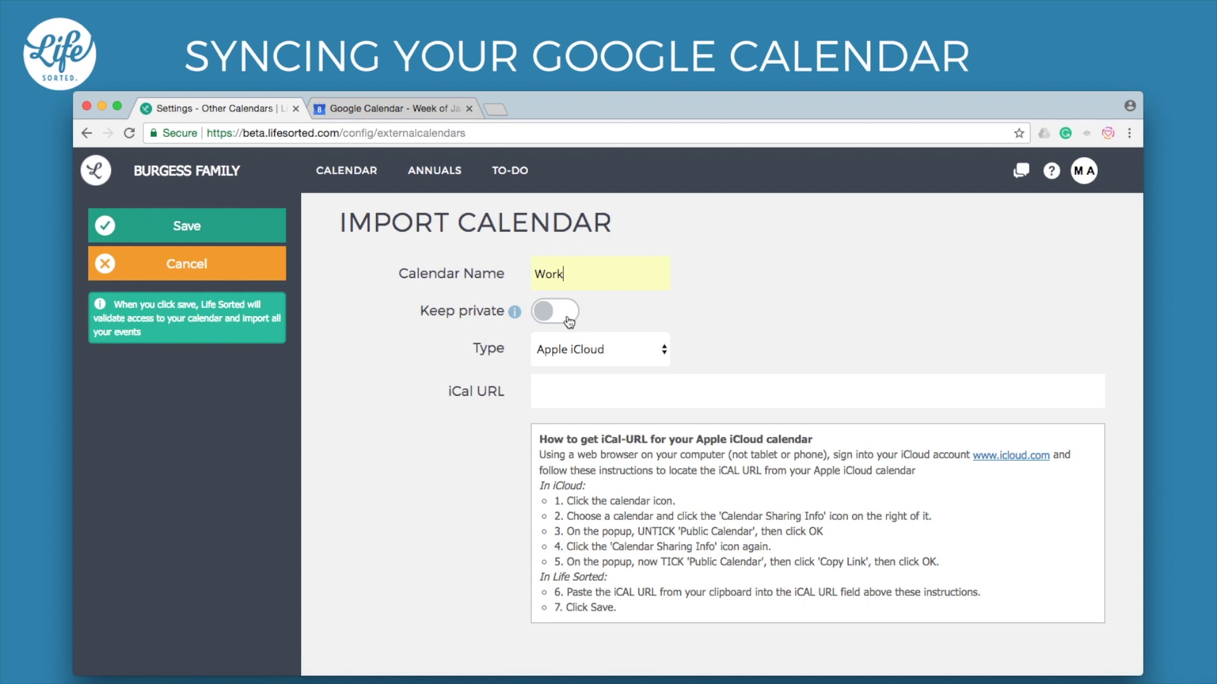
# Leave Keep private off, set the calendar type to Google, and switch to Google Calendar
pyautogui.click(569, 322)
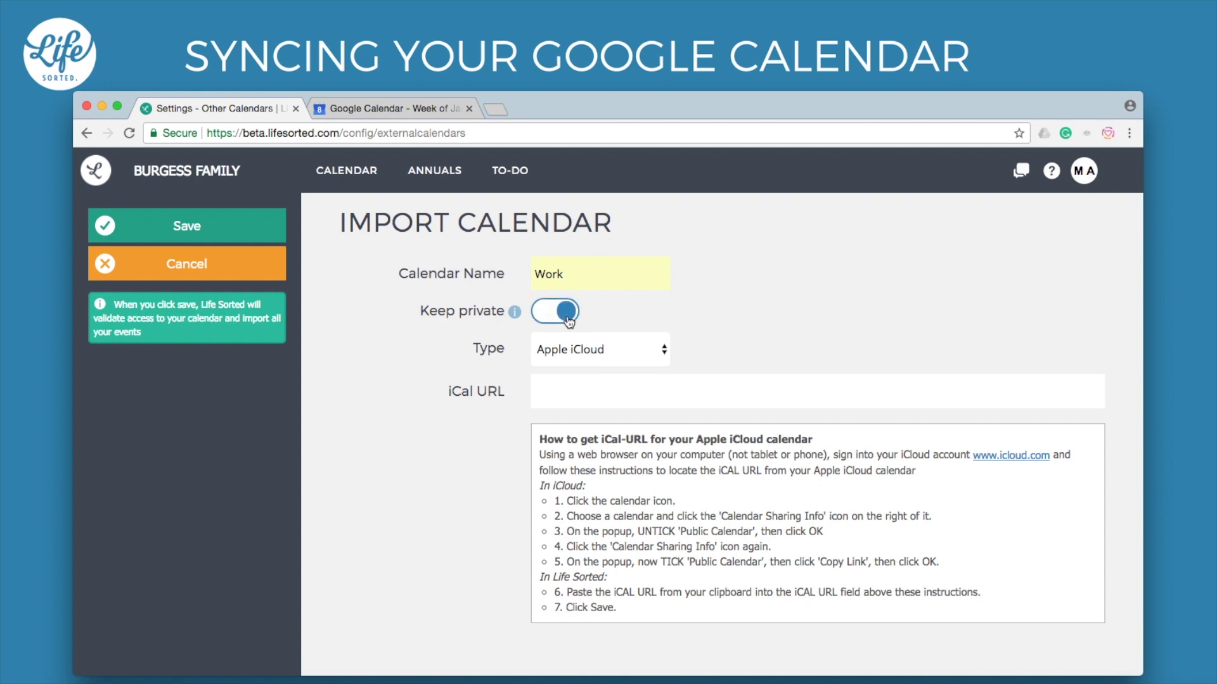
pyautogui.click(553, 316)
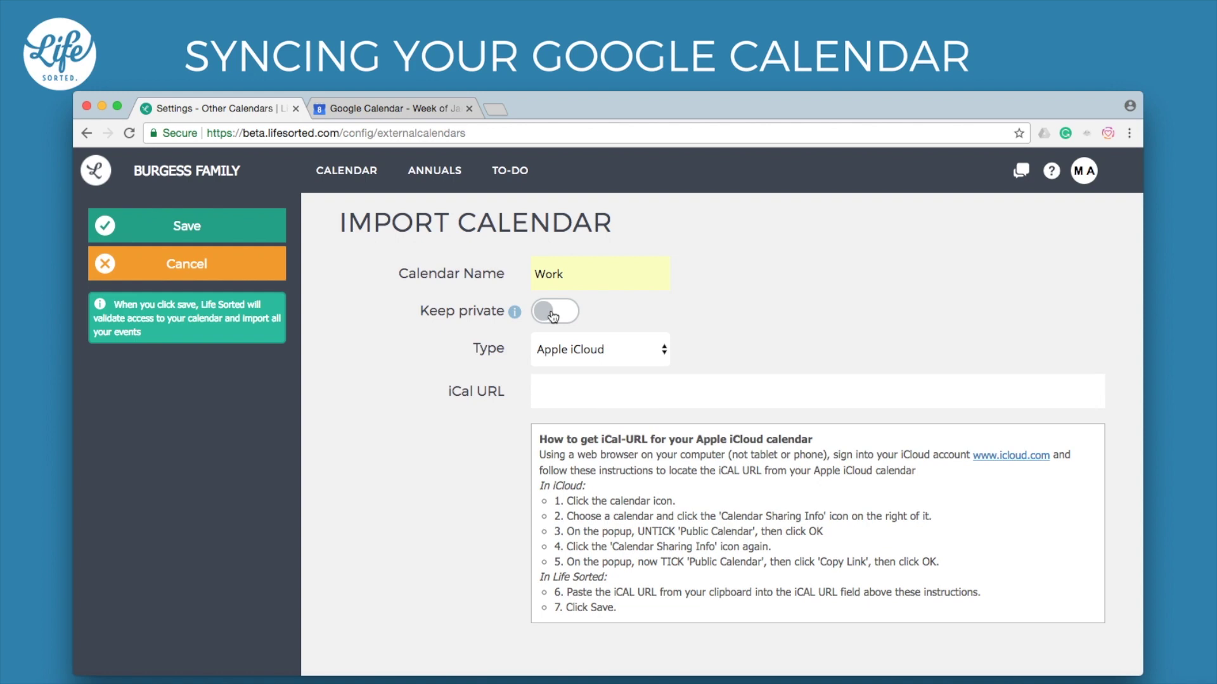
pyautogui.click(664, 351)
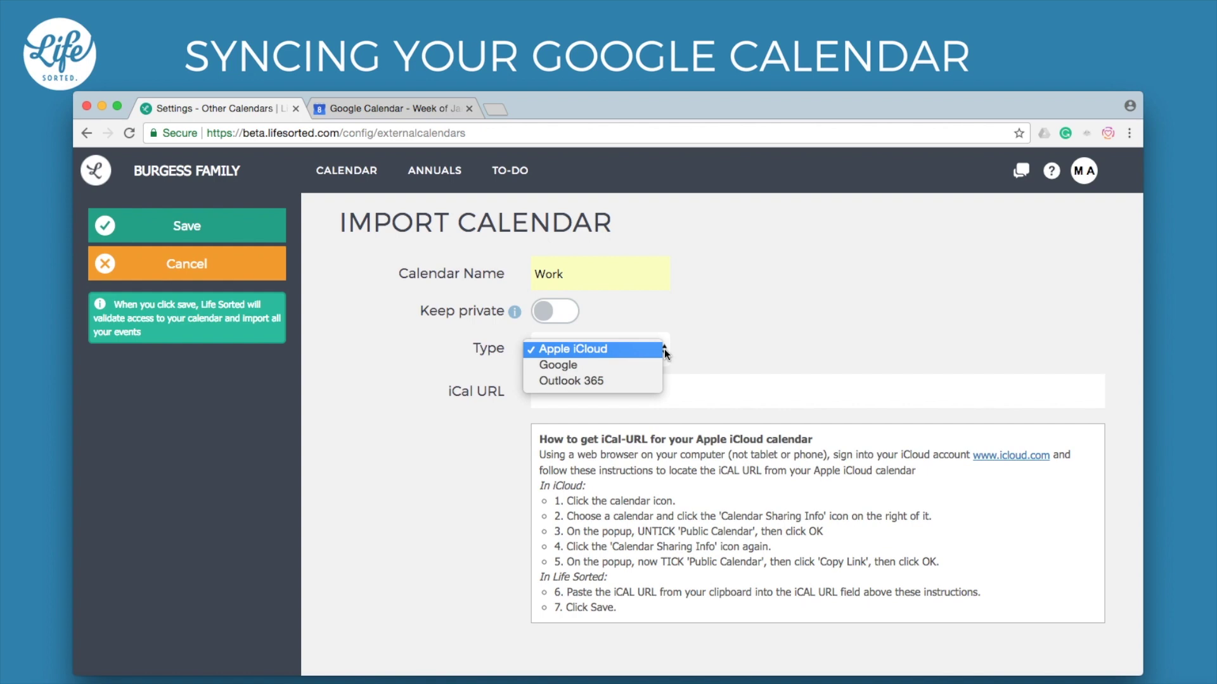
pyautogui.click(622, 362)
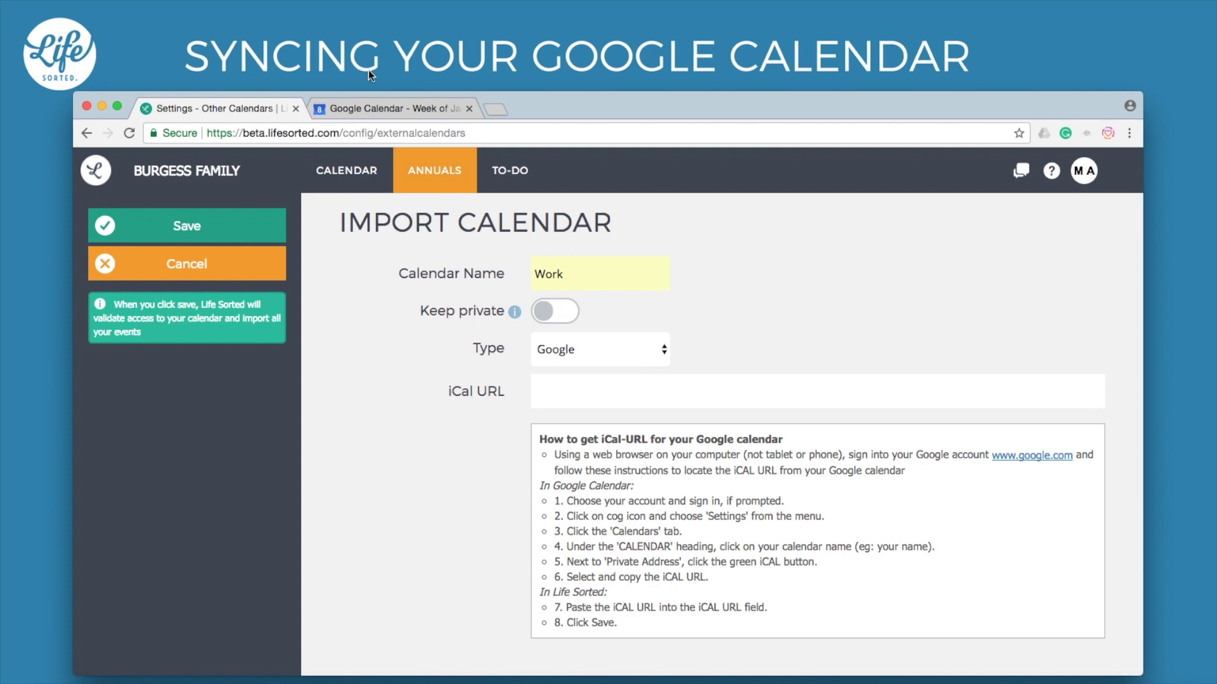
pyautogui.click(385, 106)
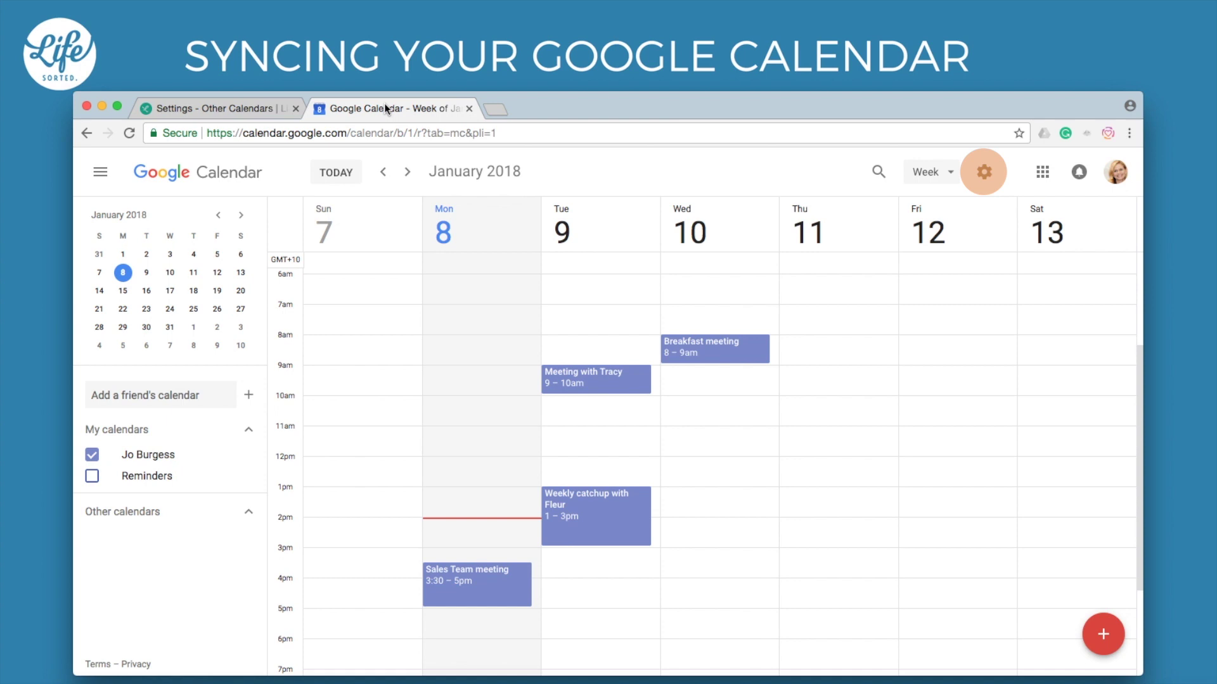
# Open Google Calendar's settings for the personal calendar
pyautogui.click(983, 172)
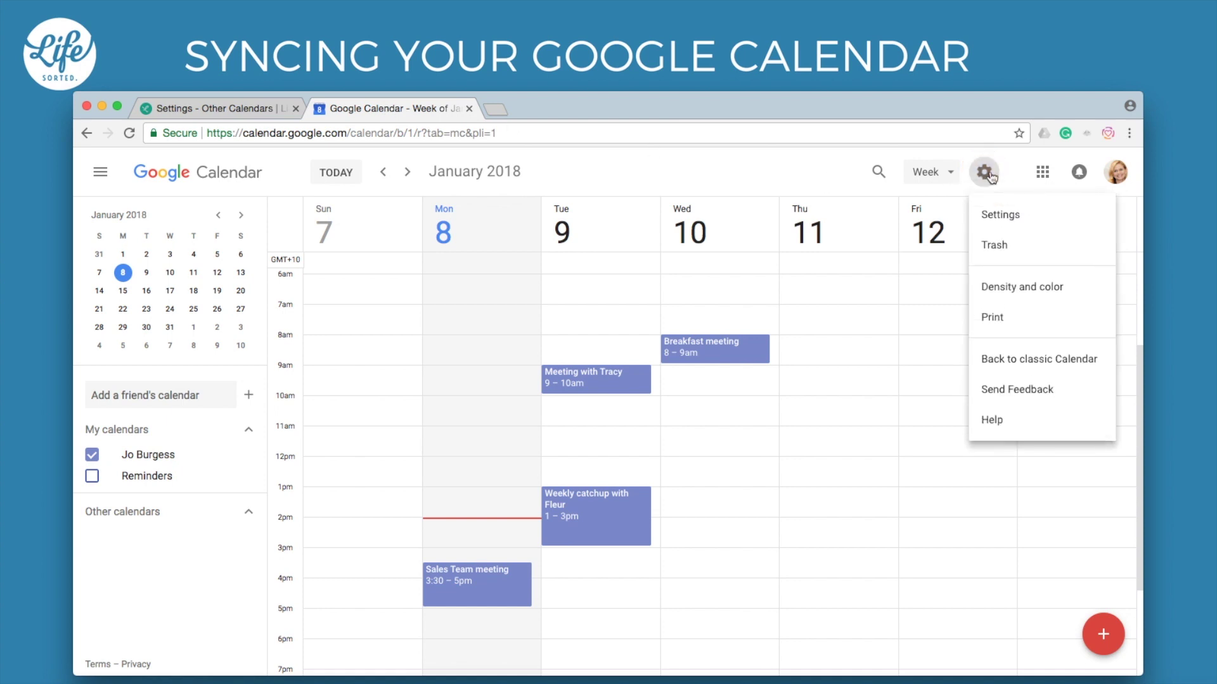
pyautogui.click(1002, 216)
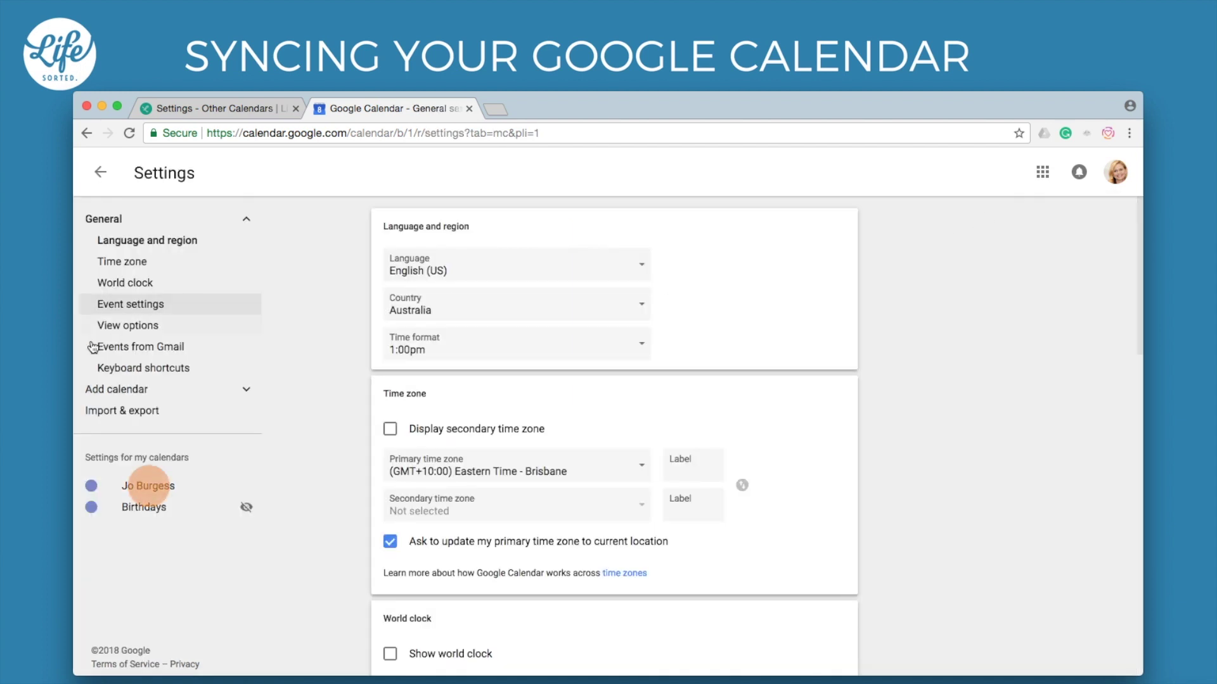
pyautogui.click(149, 486)
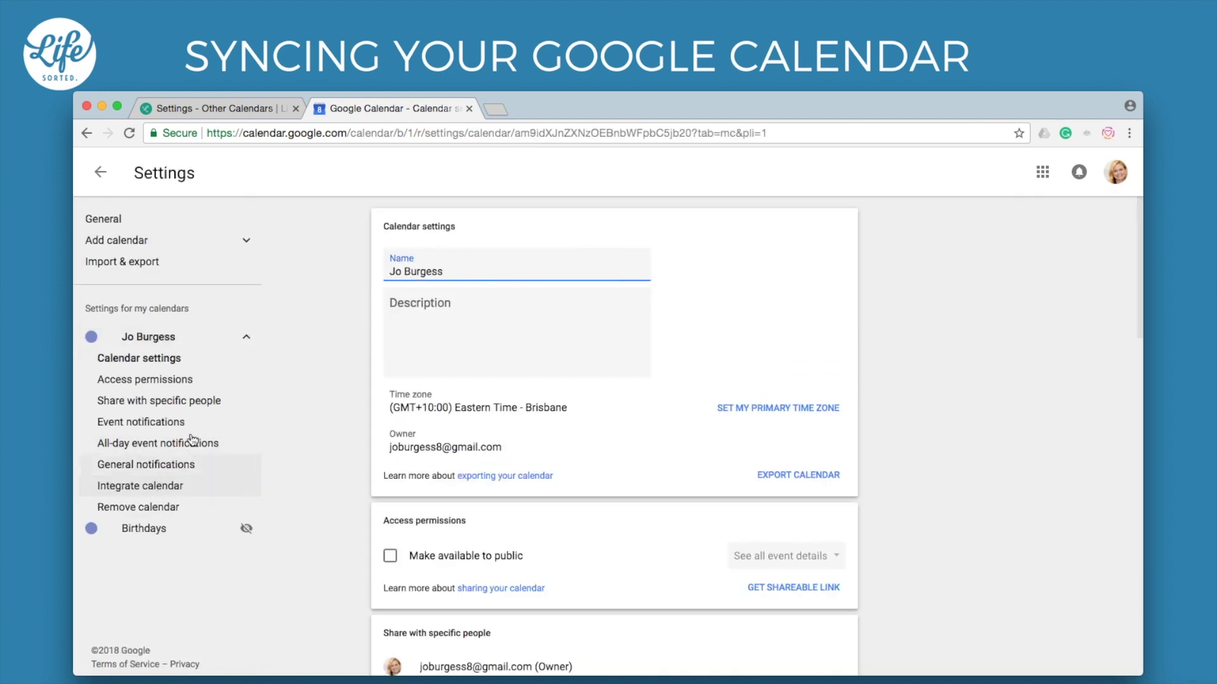
pyautogui.click(155, 360)
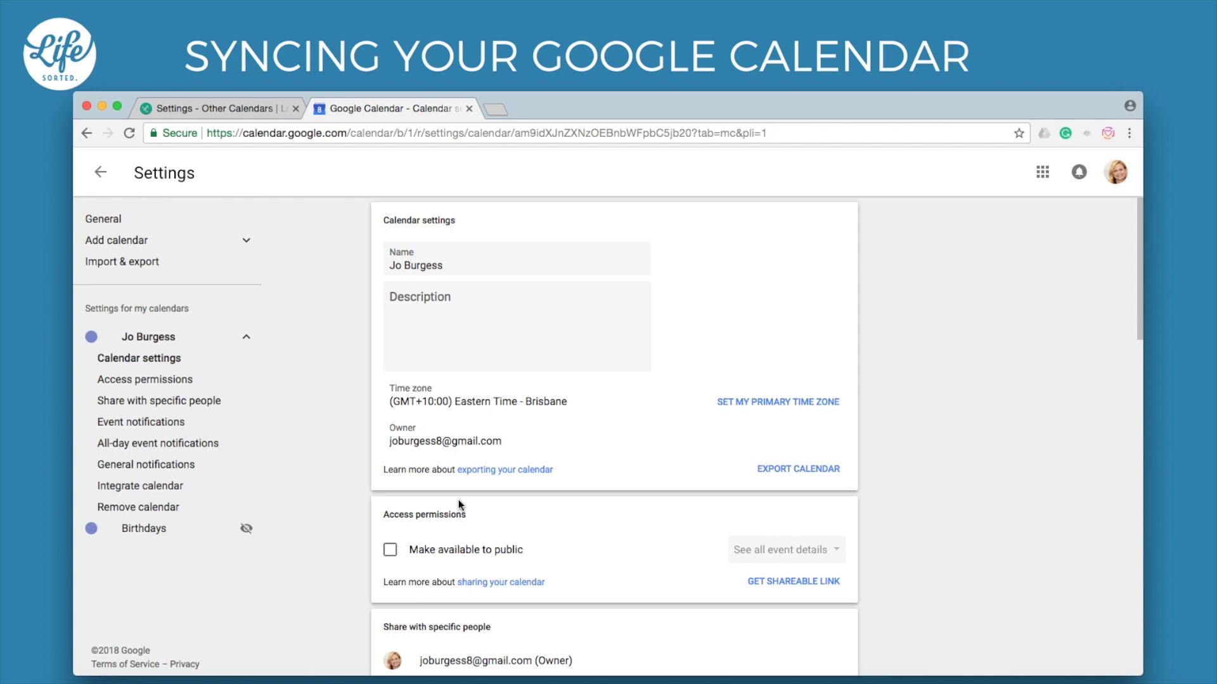
# Copy the secret address in iCal format and return to the Life Sorted import form
pyautogui.scroll(-10, 458, 499)
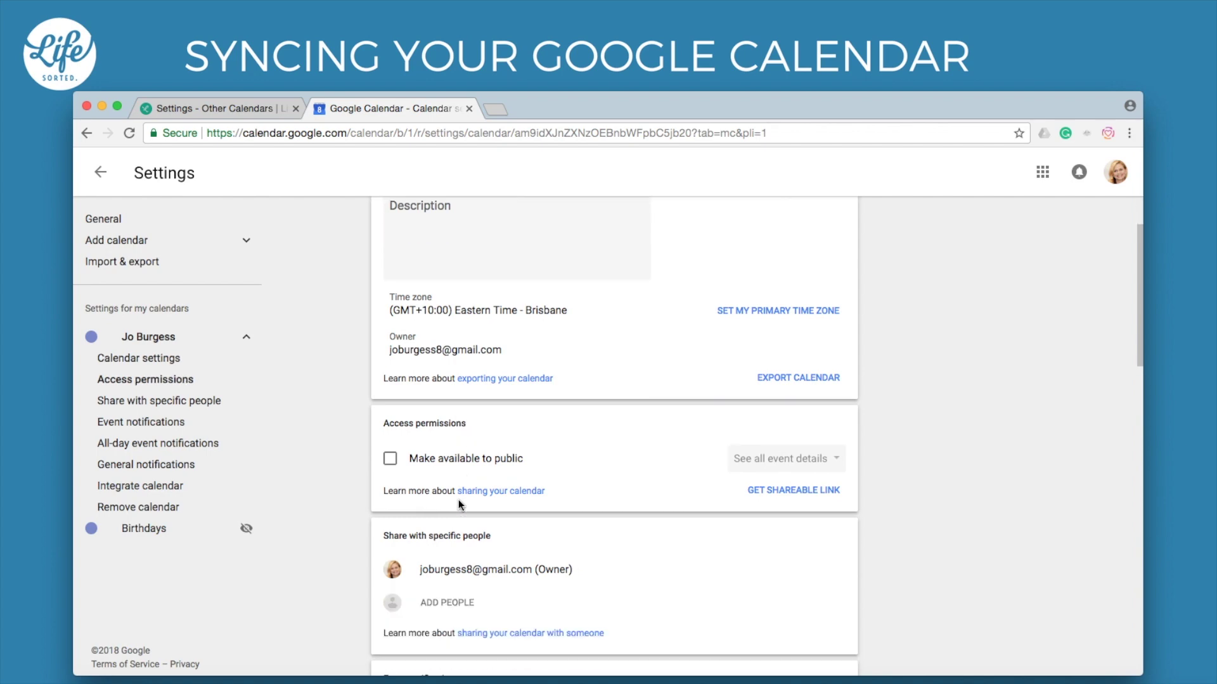
pyautogui.scroll(-7, 458, 499)
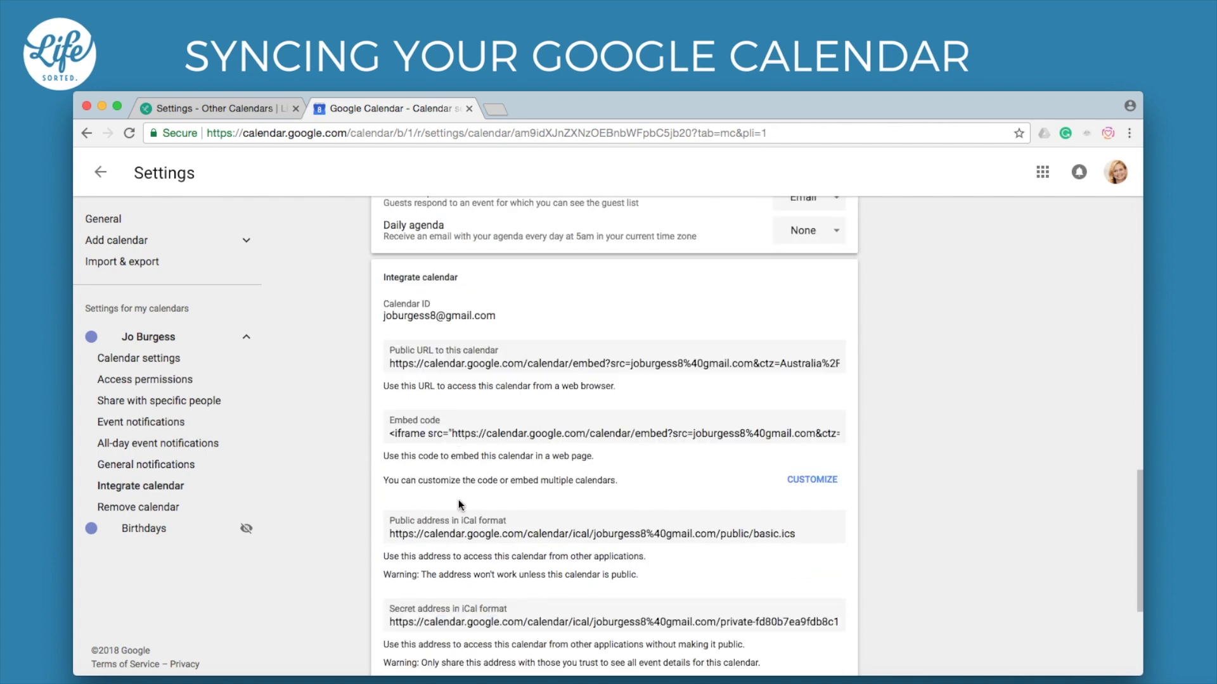
pyautogui.scroll(-2, 458, 499)
pyautogui.click(483, 485)
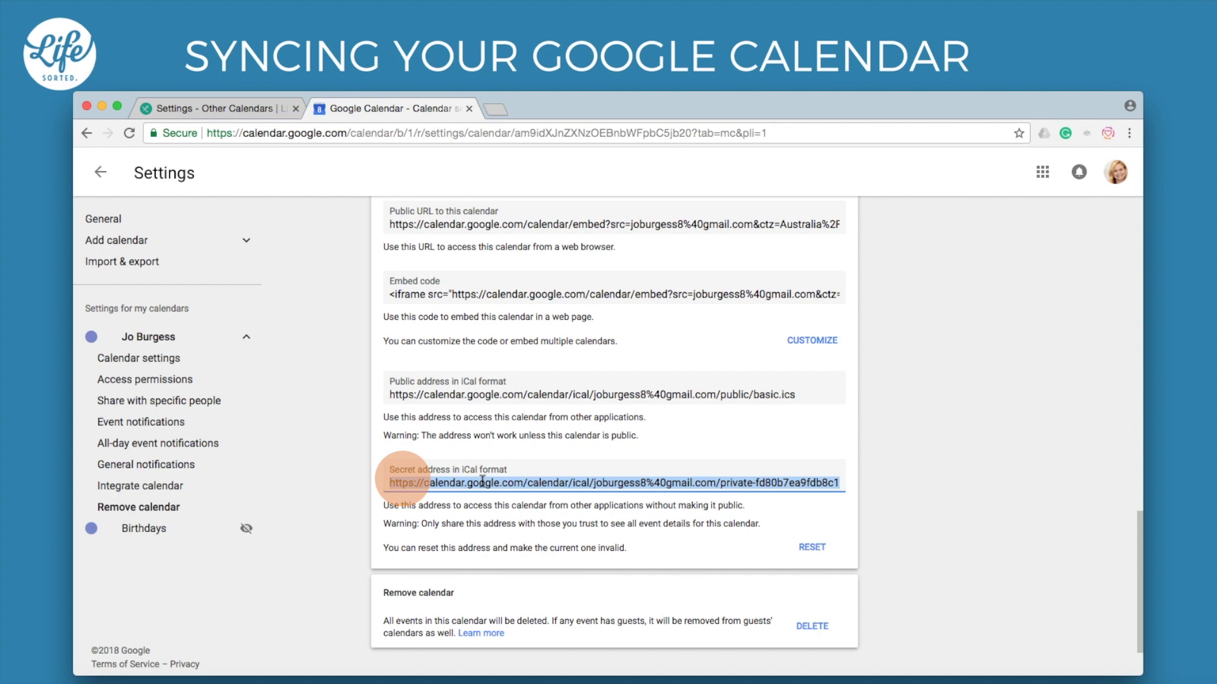
pyautogui.rightClick(483, 484)
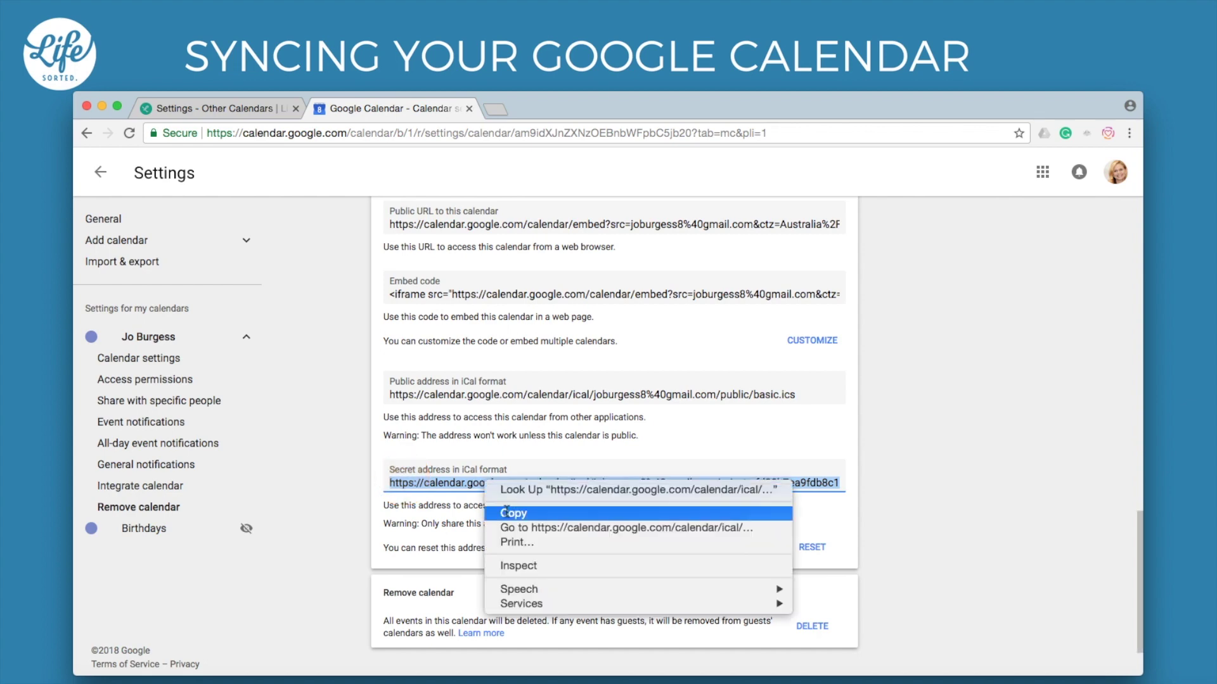
pyautogui.click(506, 513)
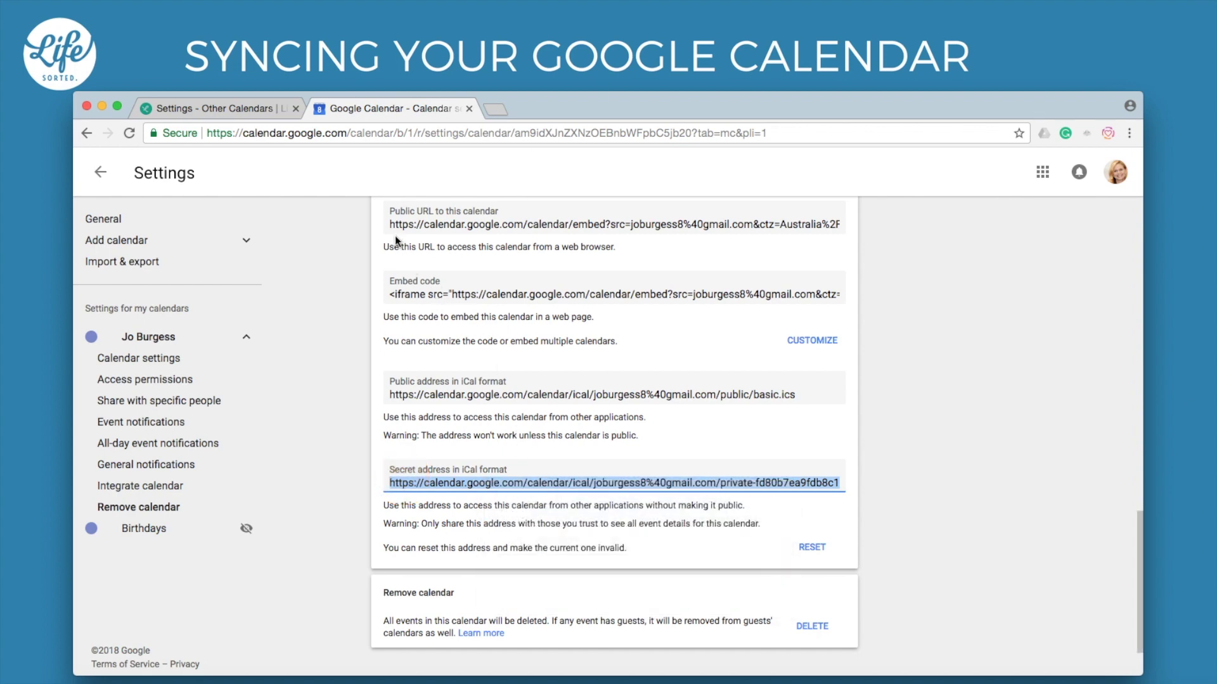
pyautogui.click(230, 108)
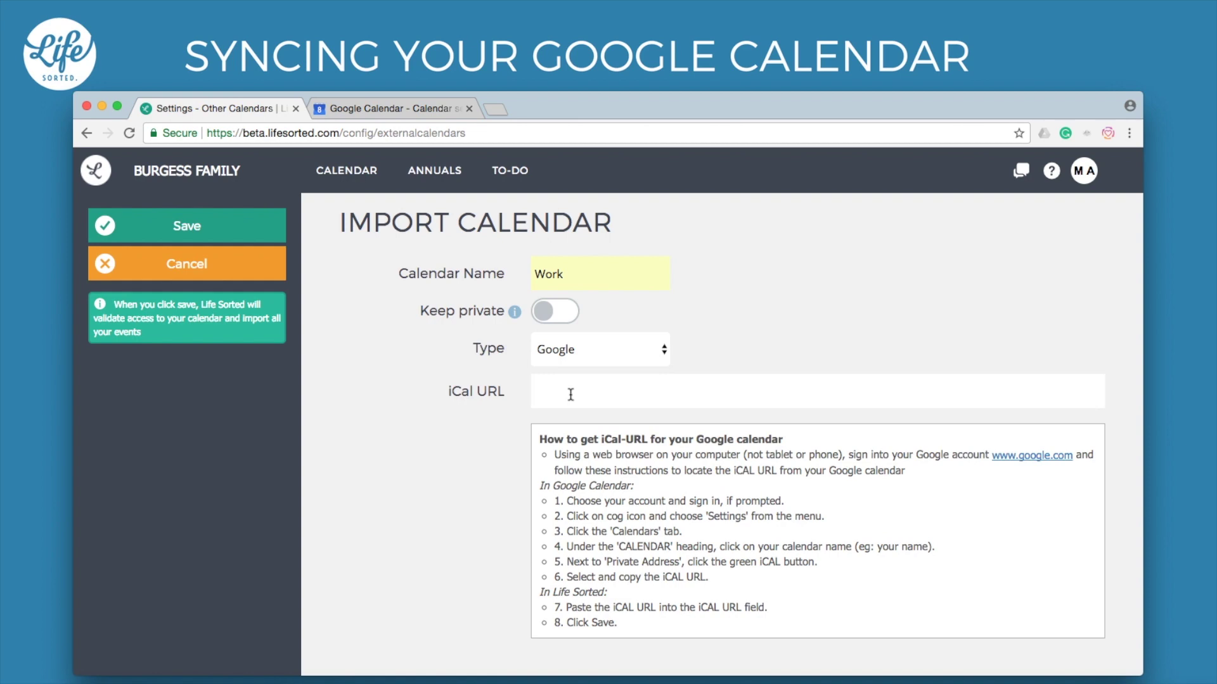
# Paste the secret iCal address into the iCal URL field, save the Work calendar, and view the week
pyautogui.rightClick(570, 394)
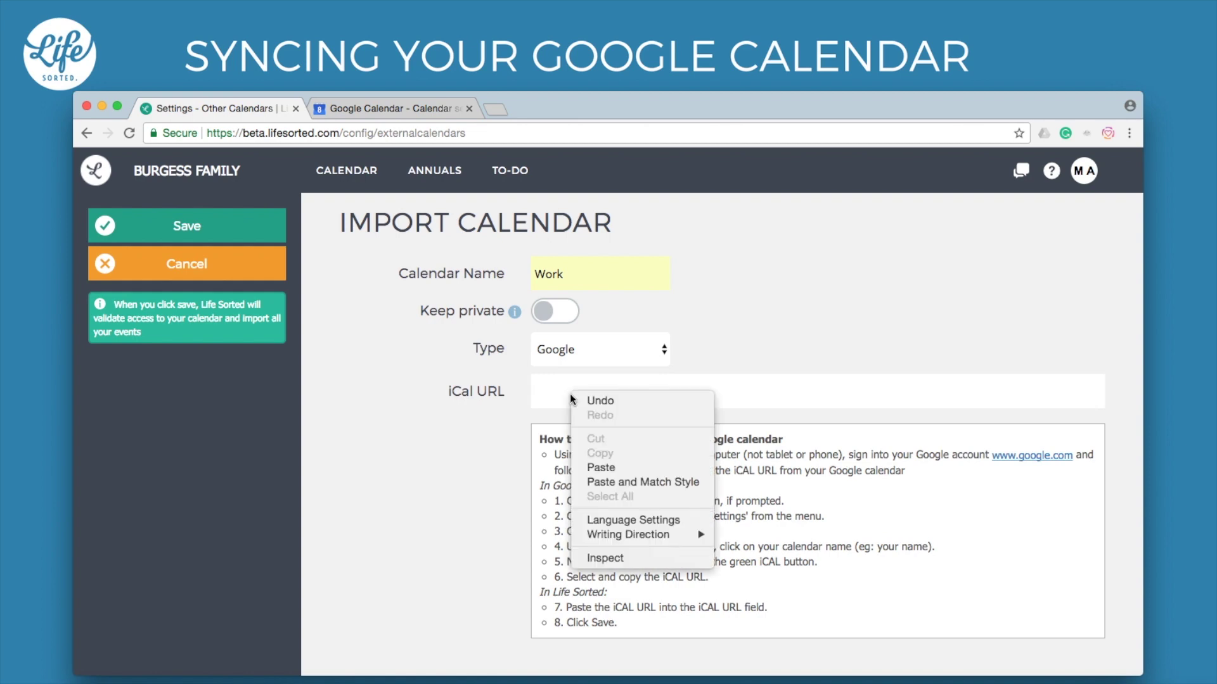
pyautogui.click(598, 464)
pyautogui.click(615, 420)
pyautogui.click(188, 226)
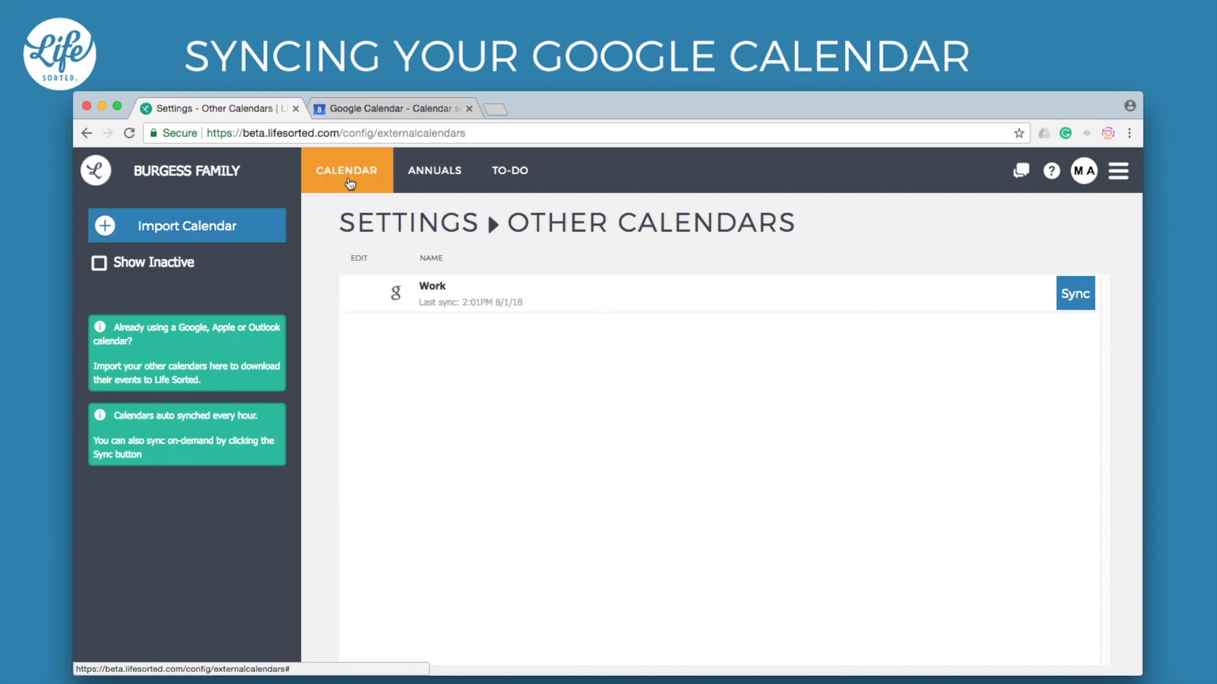
pyautogui.click(349, 184)
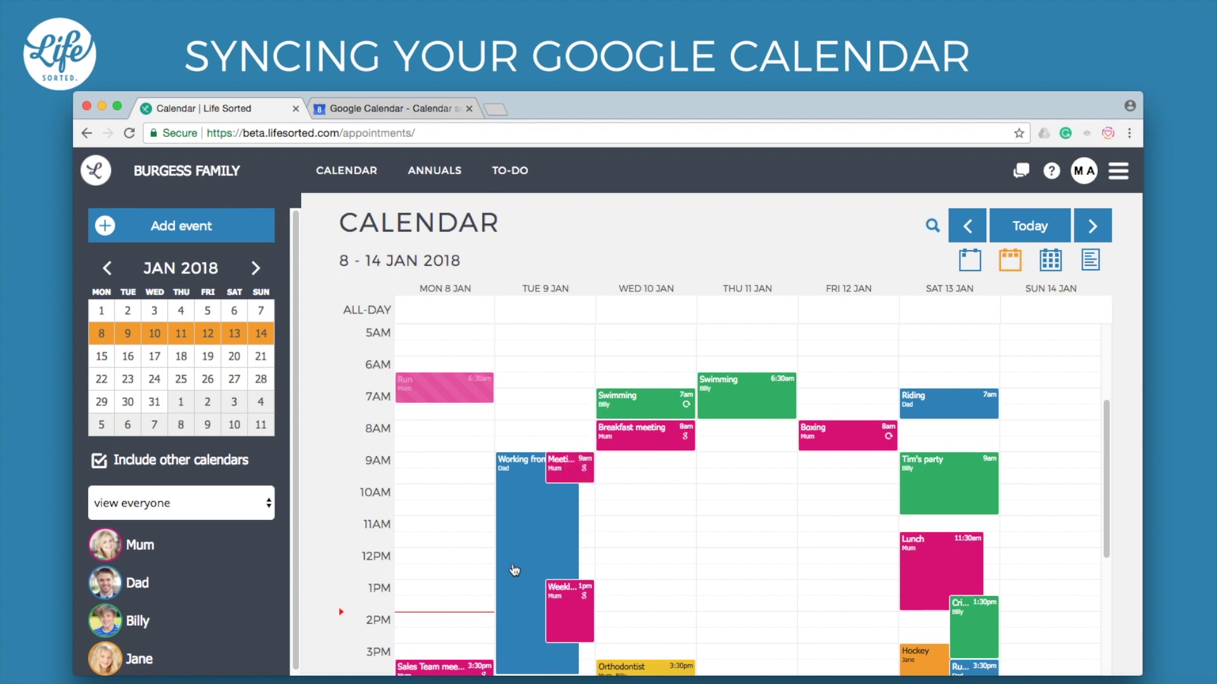
# Remove the imported Tuesday 9 AM meeting from the week view
pyautogui.click(568, 470)
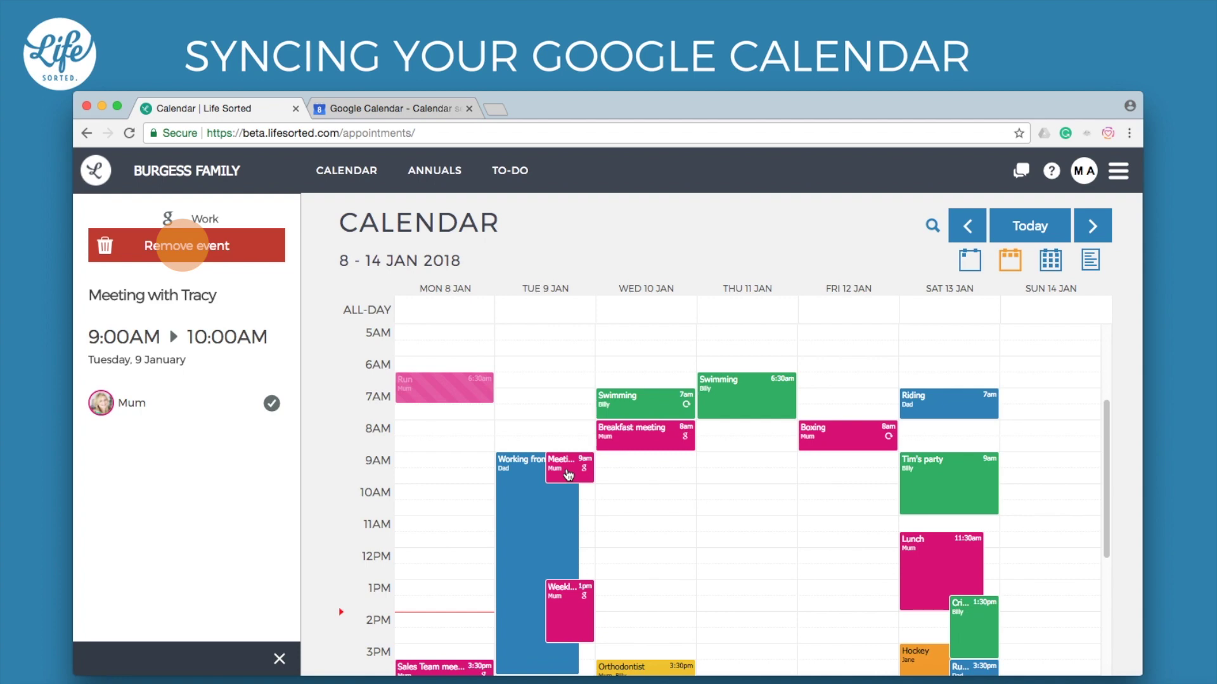
pyautogui.click(184, 246)
pyautogui.click(631, 608)
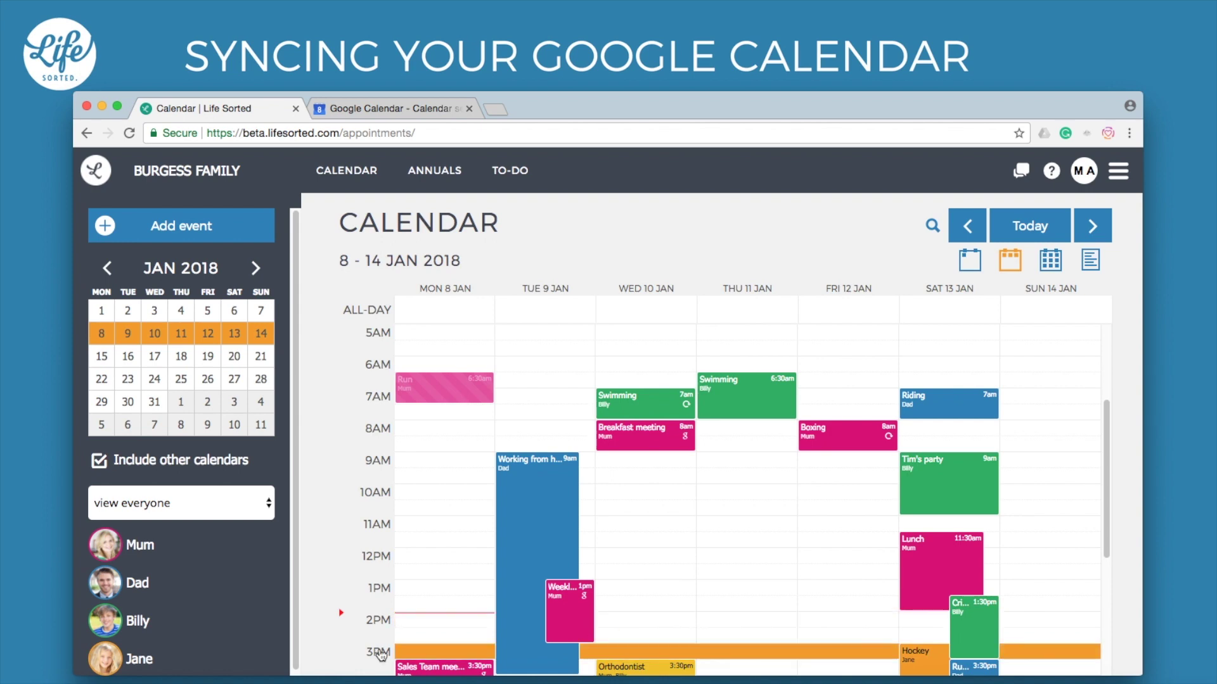
# Toggle Include other calendars off and back on
pyautogui.click(189, 472)
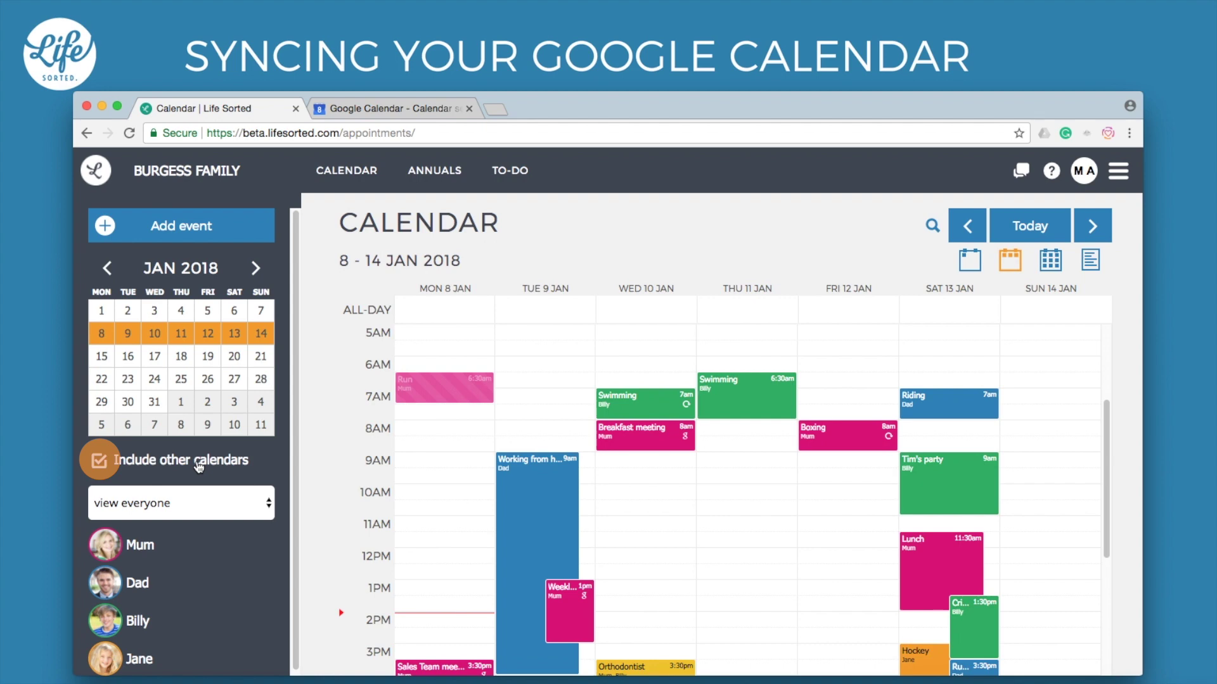
pyautogui.click(199, 467)
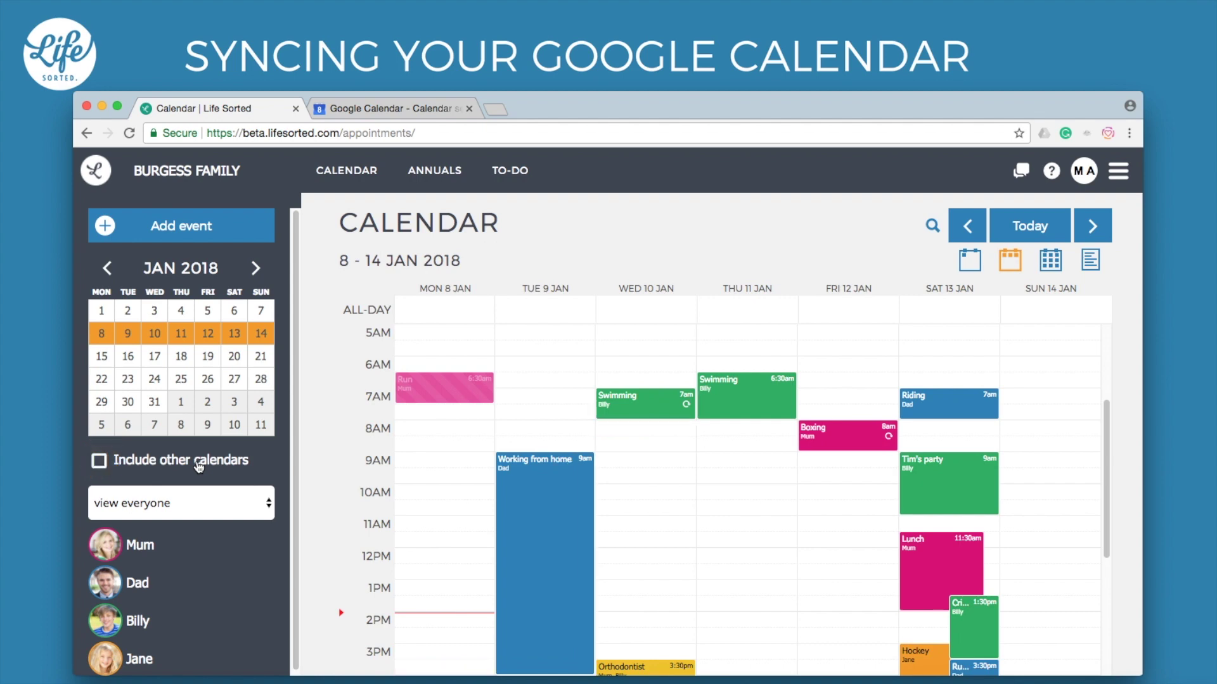
pyautogui.click(199, 467)
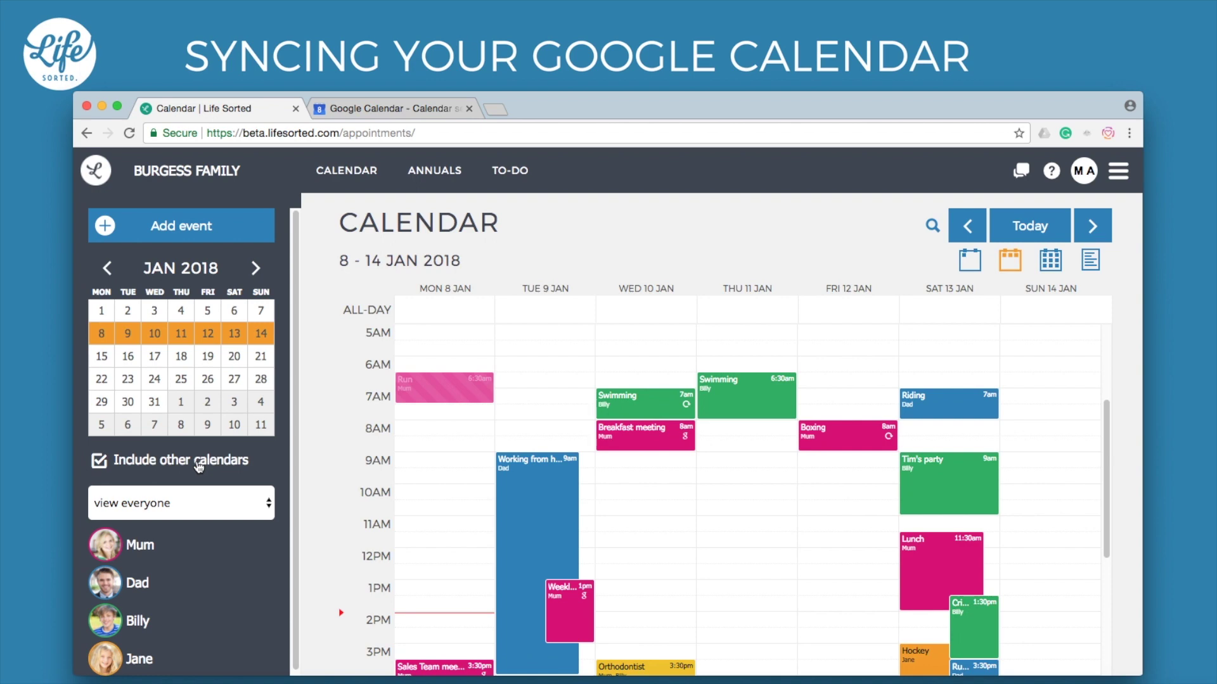